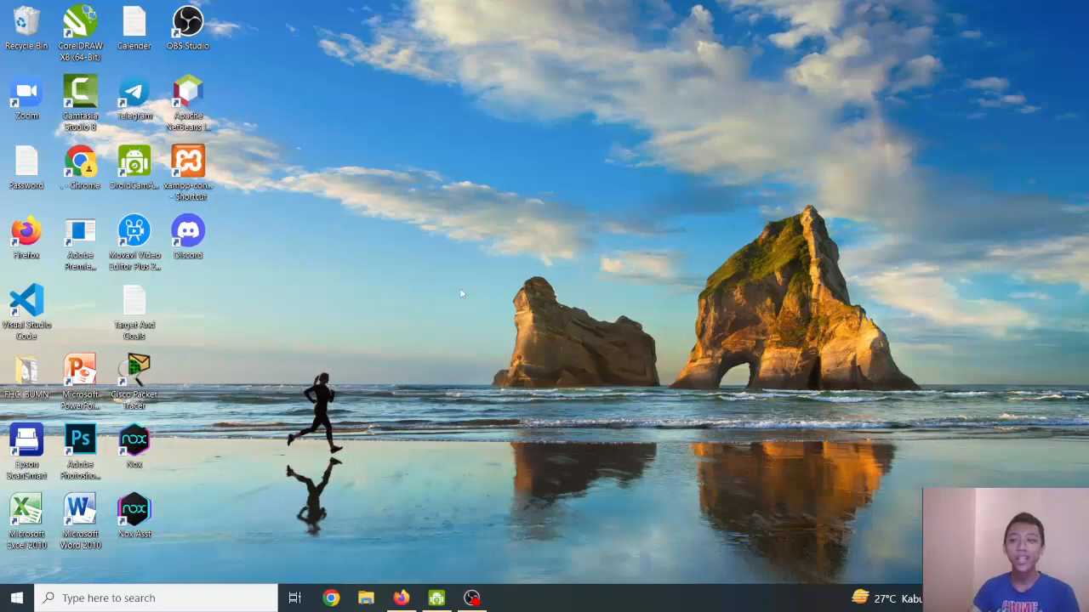
Step: Switch to Firefox, search the web for 000webhost and open the id.000webhost.com site from the results
click(400, 598)
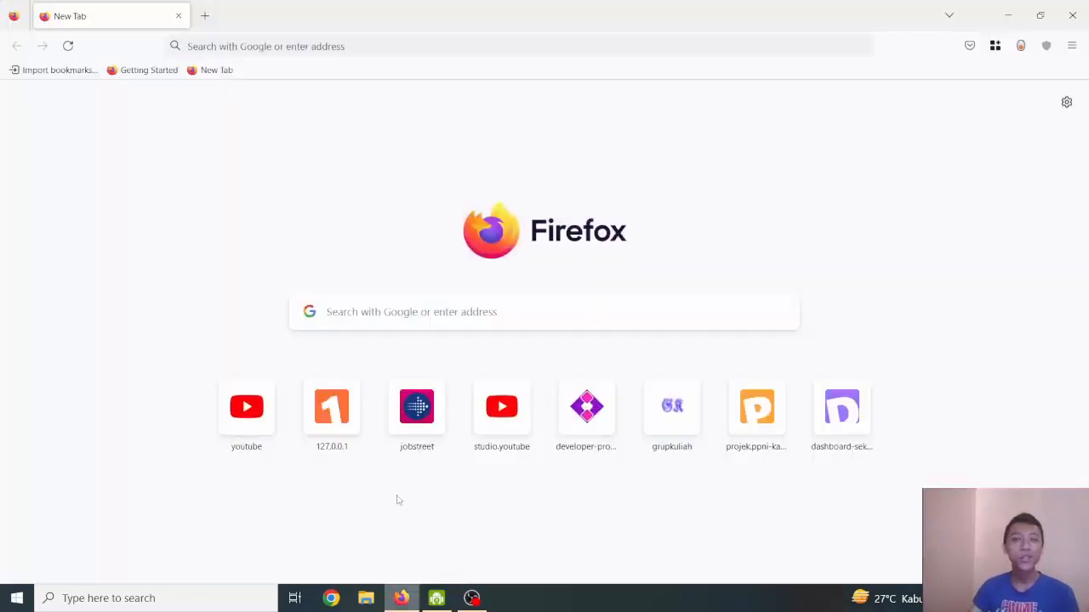
click(258, 46)
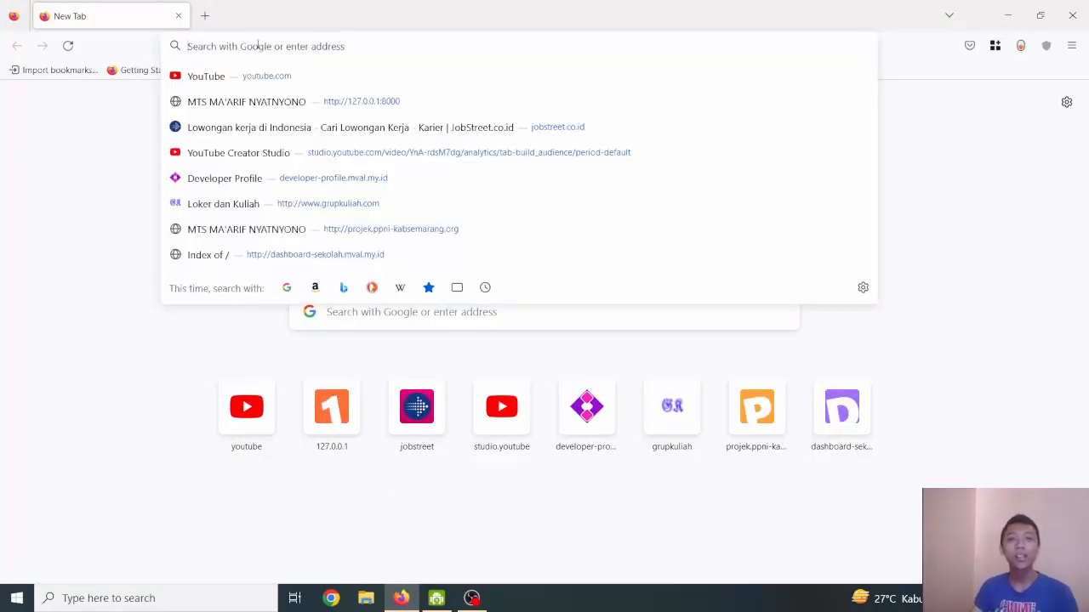
text(web00)
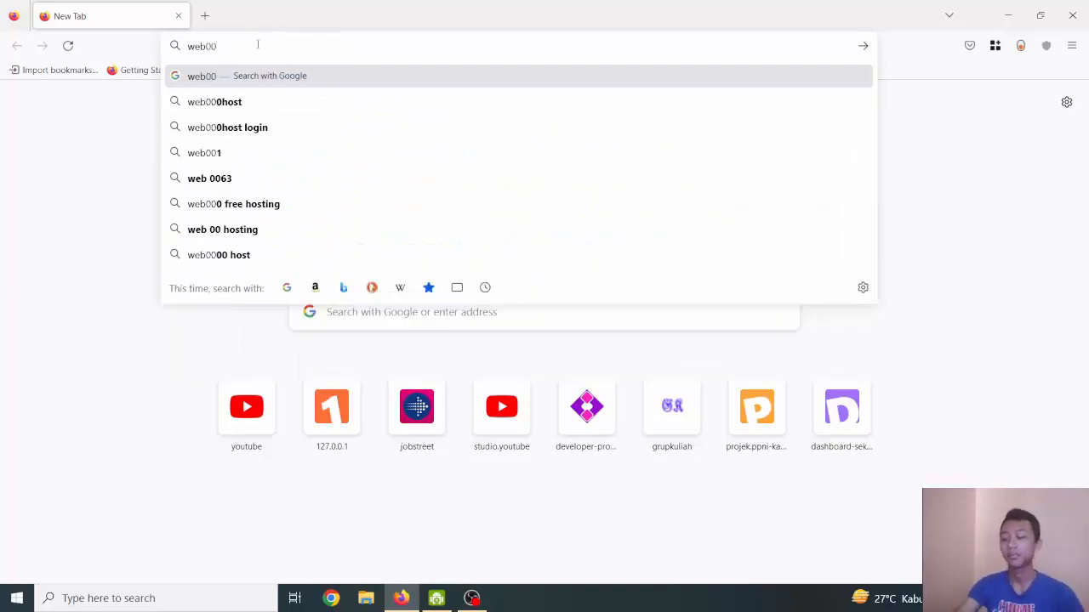
key(Return)
scroll(585, 312, down, 2)
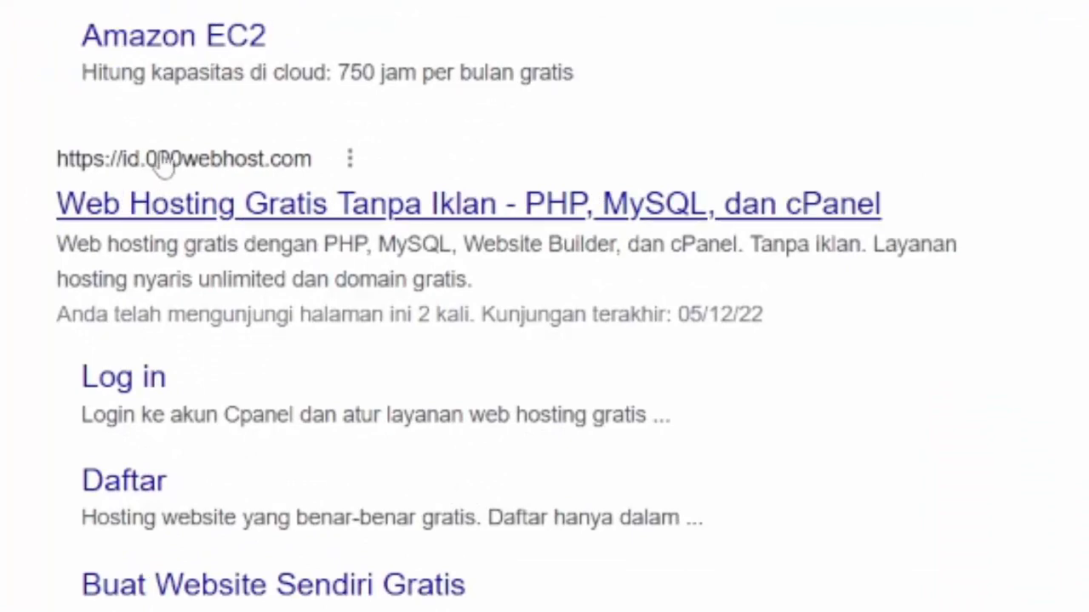
click(374, 208)
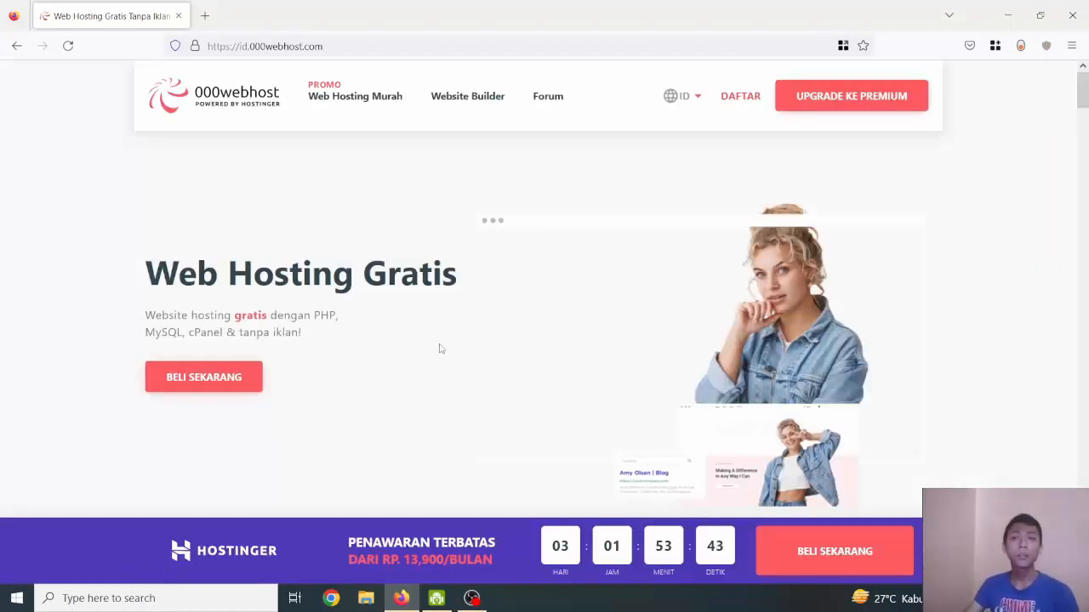
Step: Find the free 300 MB plan among the hosting packages and open its sign-up page
scroll(440, 349, down, 10)
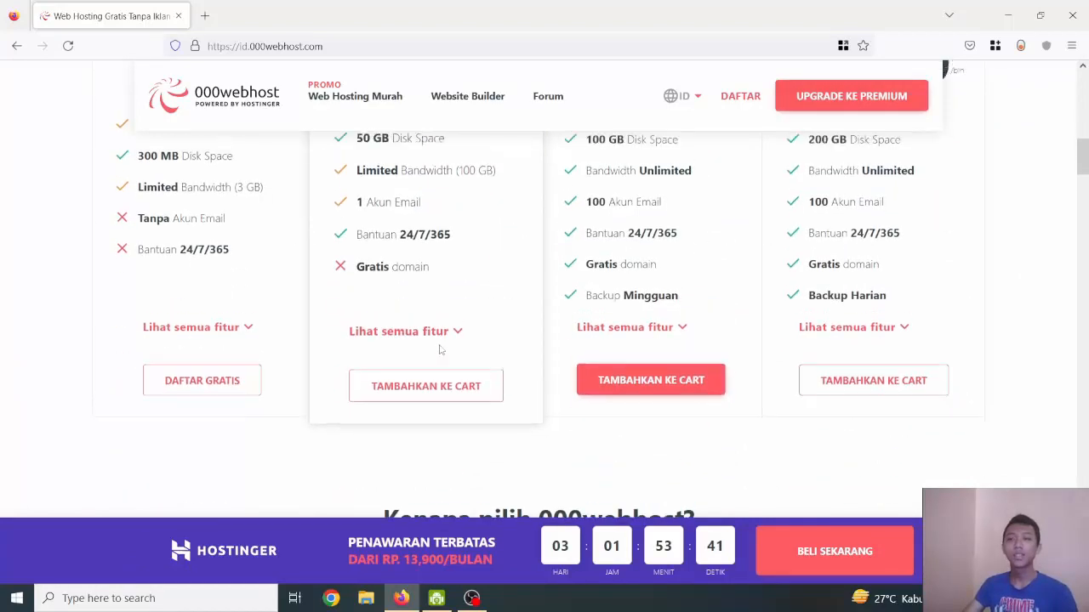
scroll(440, 349, up, 3)
scroll(212, 375, down, 3)
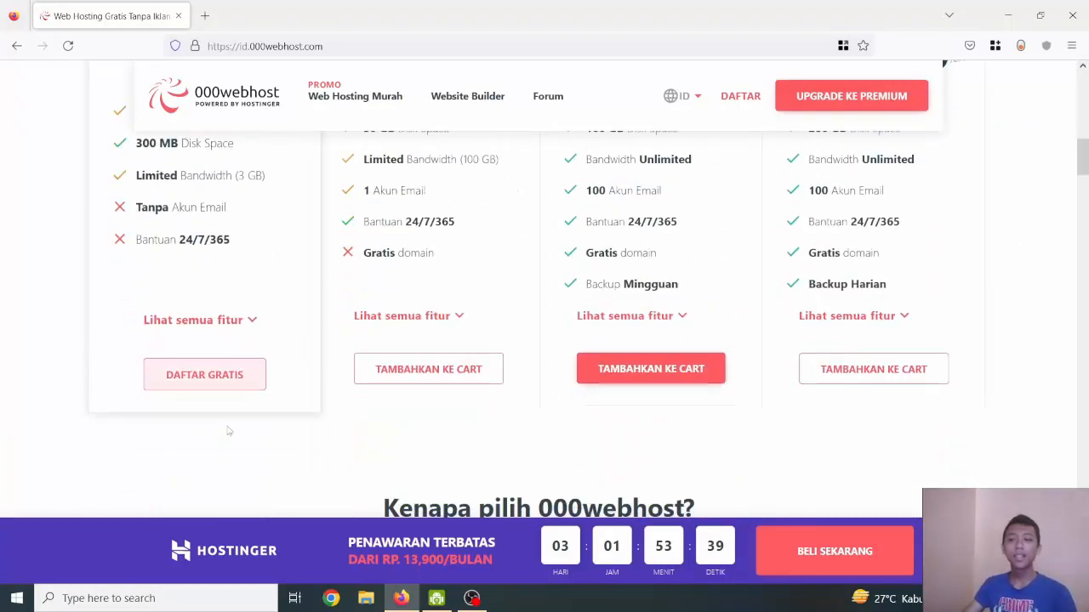
click(216, 372)
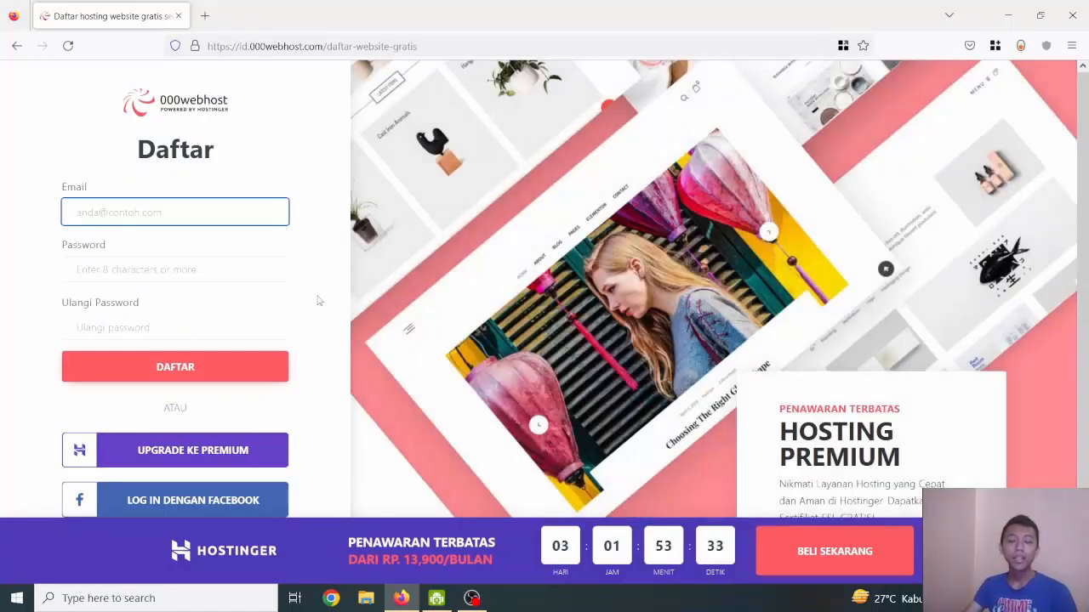
Step: Sign up with a Google account and start the site setup with Lainnya as the purpose
click(217, 267)
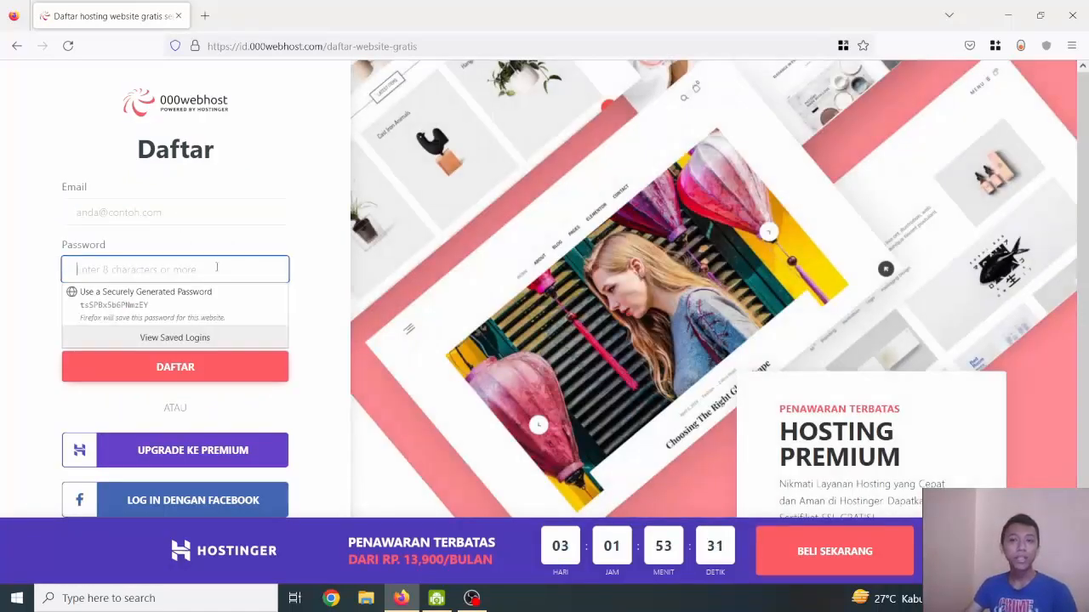
scroll(311, 381, down, 2)
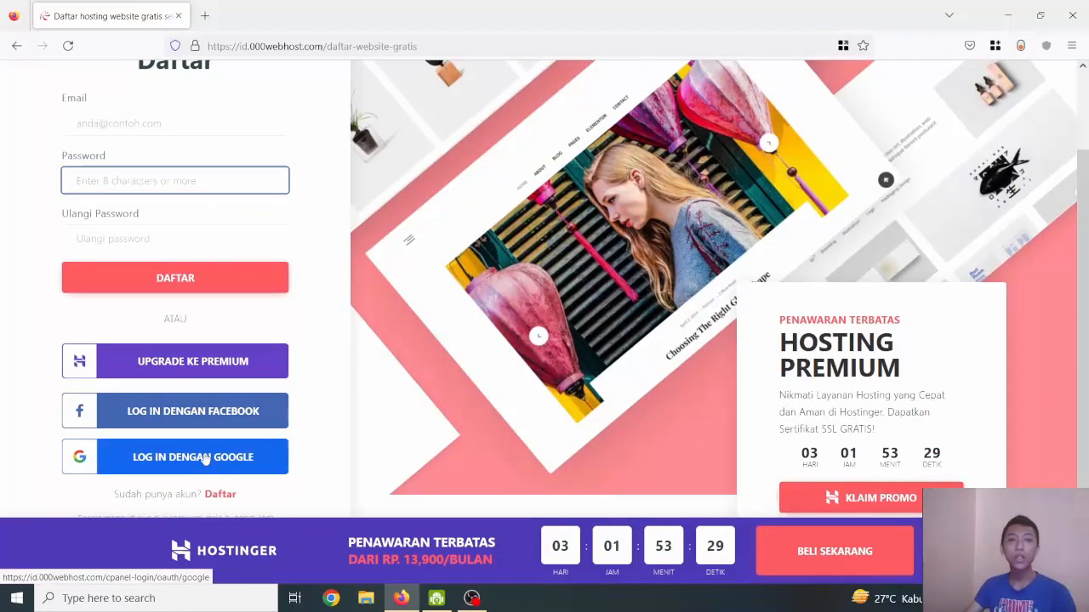
click(205, 460)
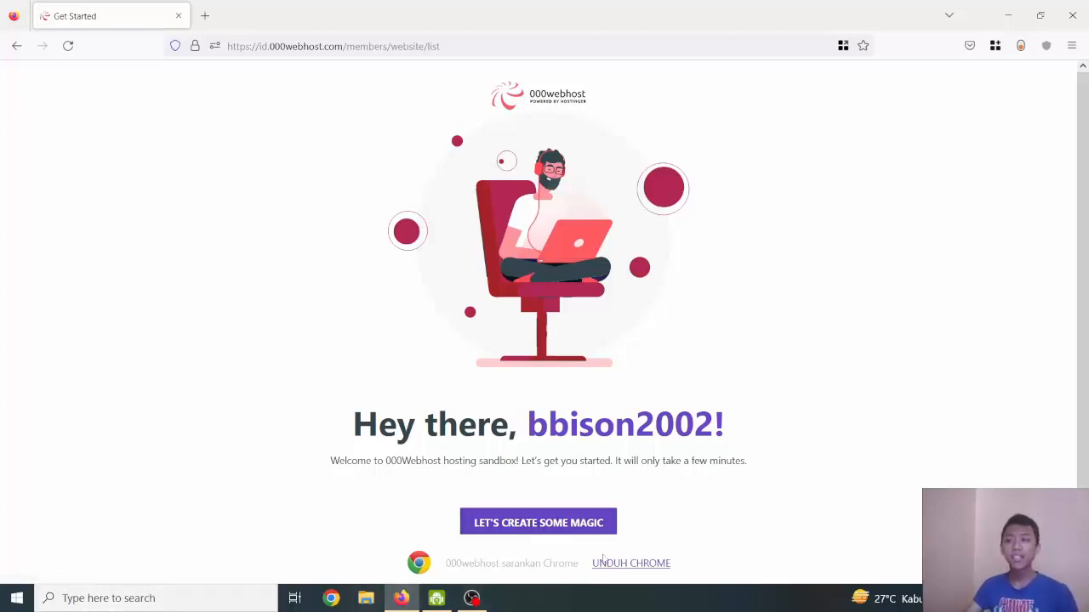
click(565, 524)
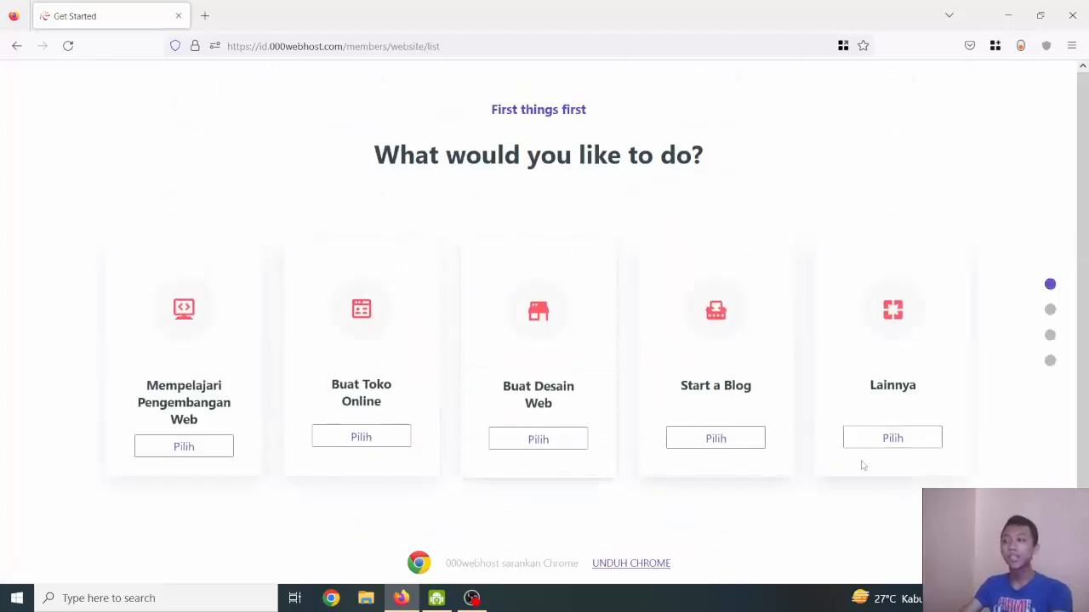
click(892, 441)
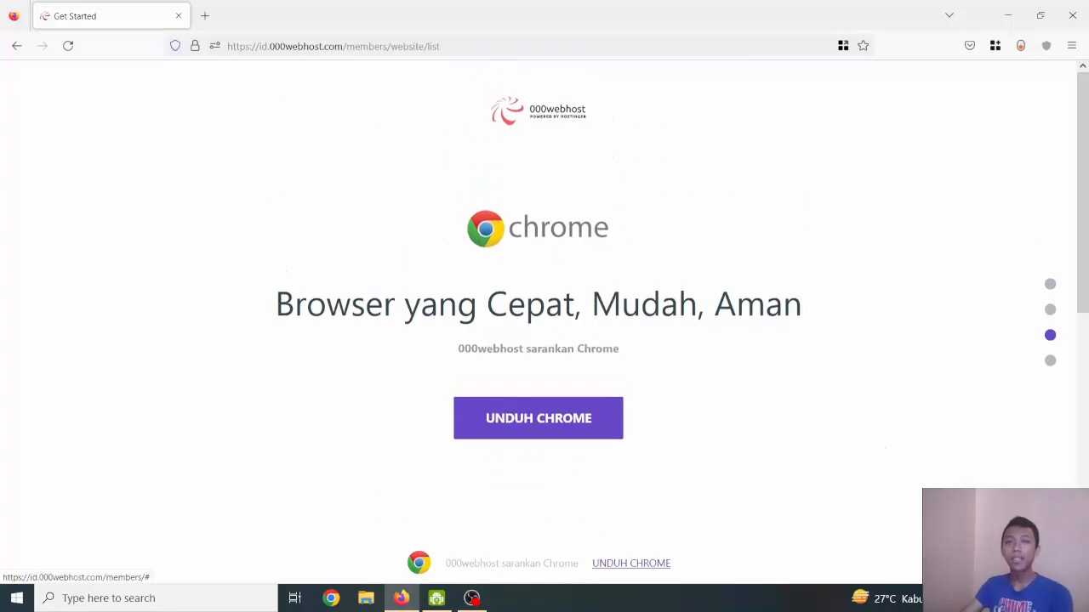
Step: Try to create the project under the website name mval, keeping the suggested password
click(597, 297)
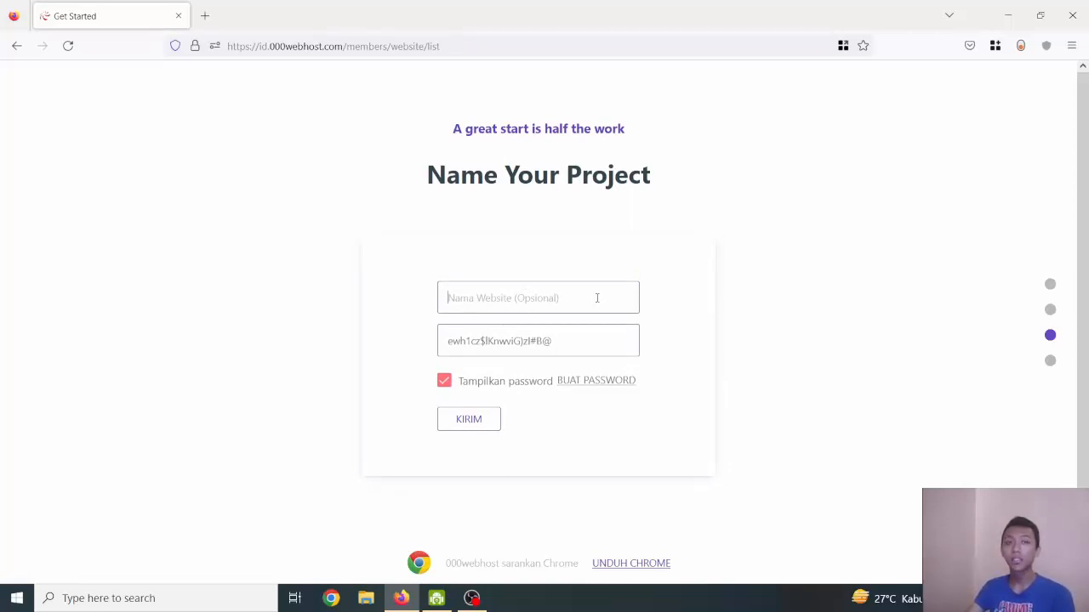
text(mv)
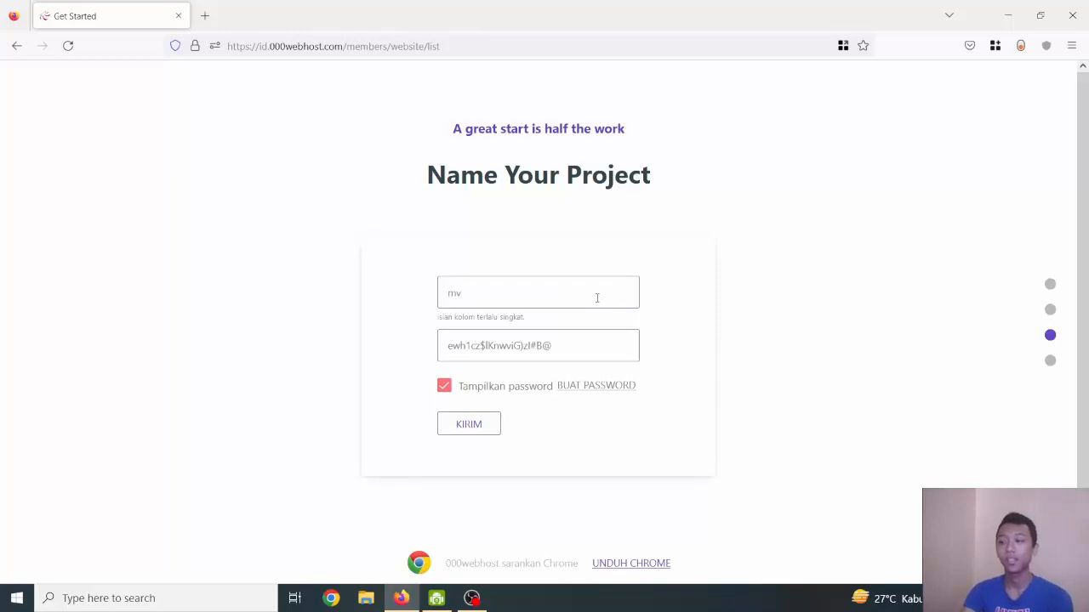
text(al)
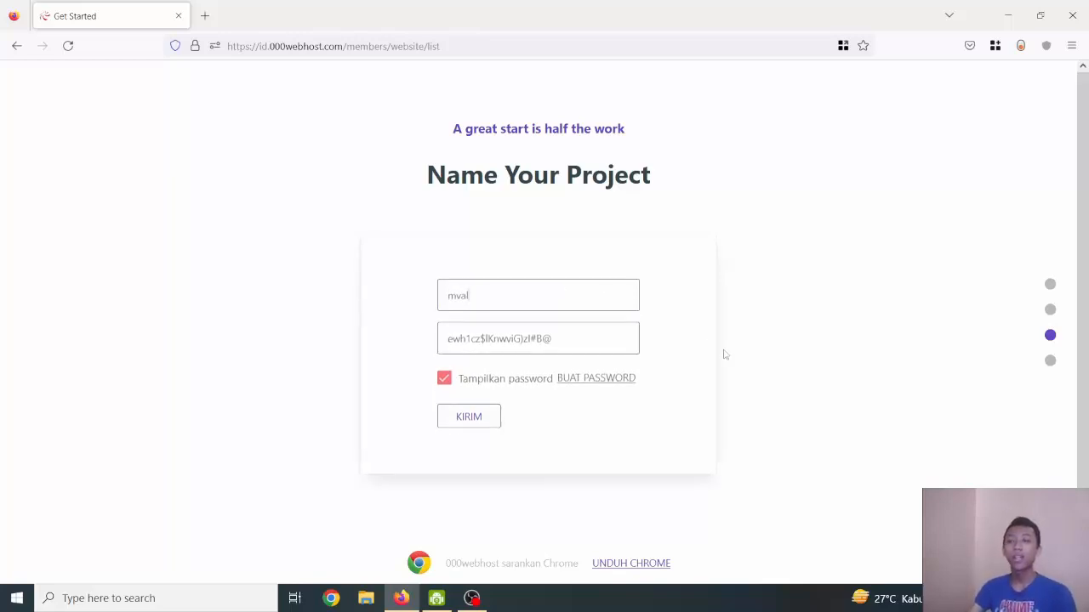
click(483, 424)
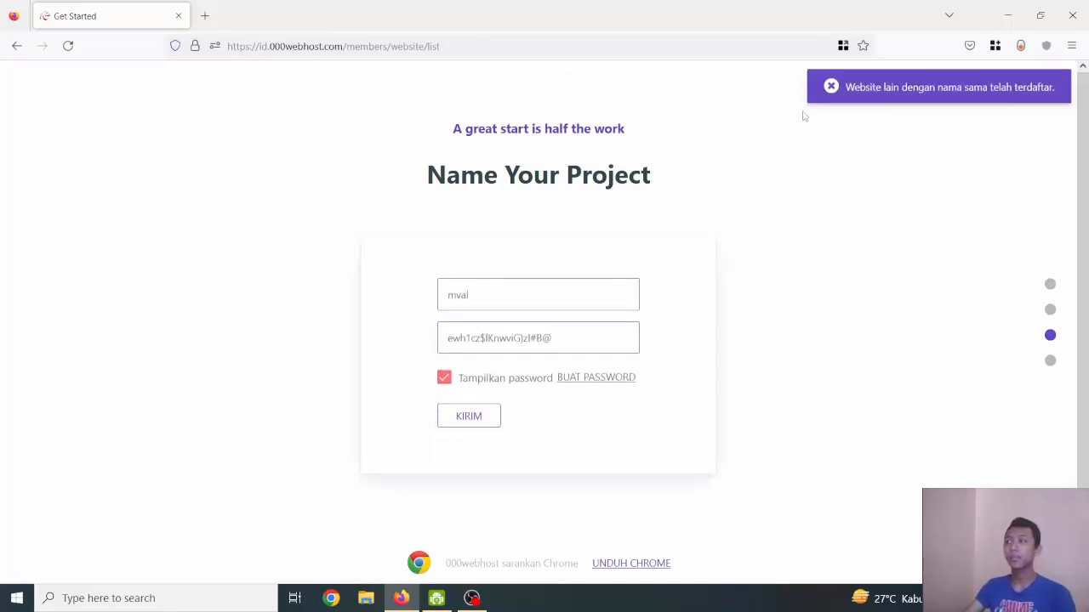
drag(861, 84, 923, 78)
click(984, 73)
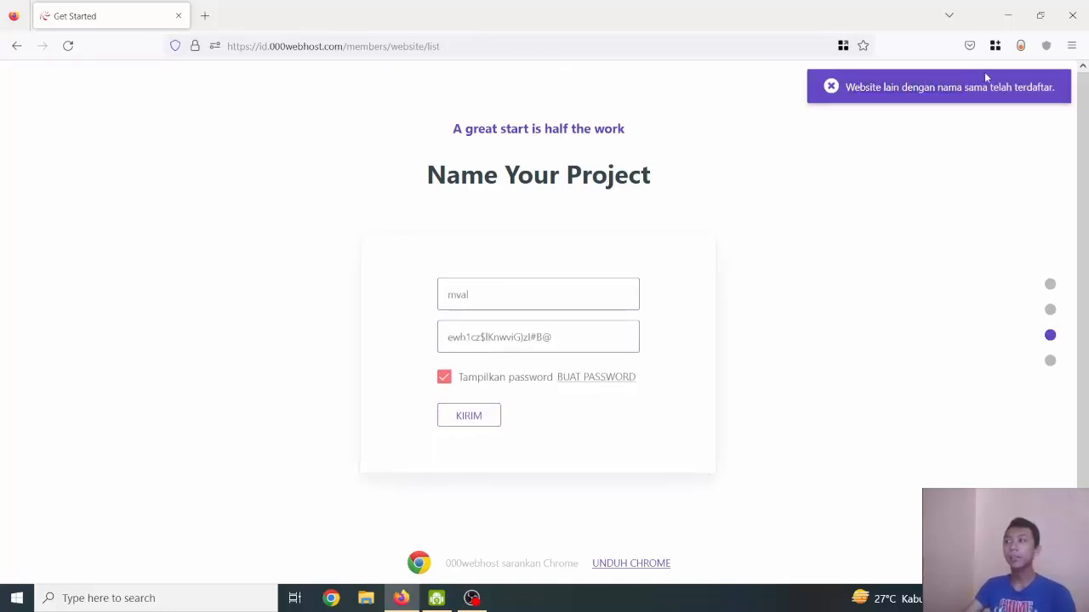
drag(1040, 81, 1048, 80)
click(814, 213)
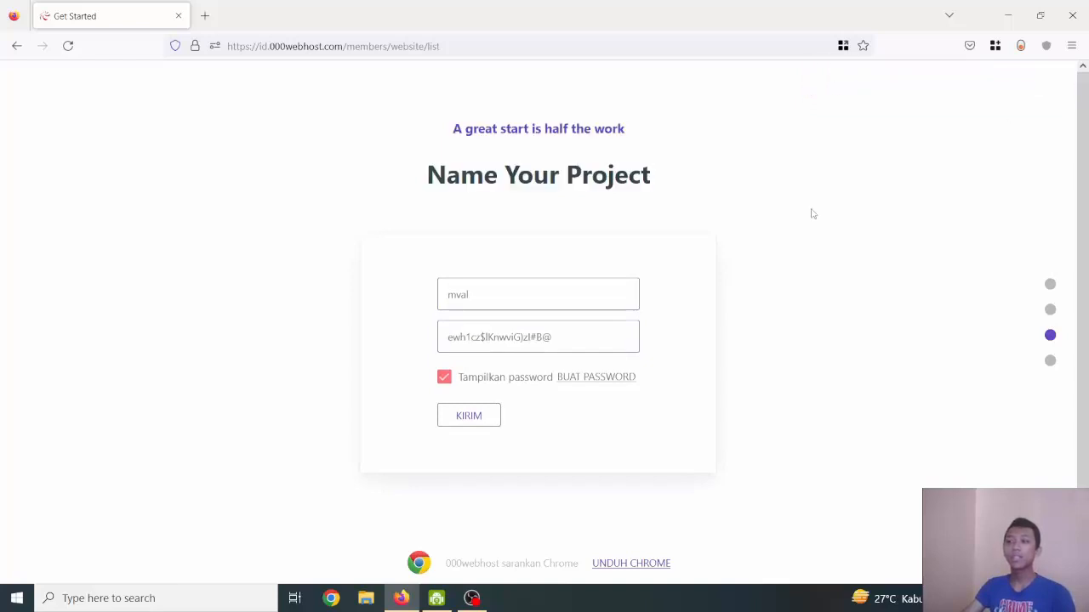
Step: Extend the website name to mvalbelajarhosting and submit the project
double_click(523, 305)
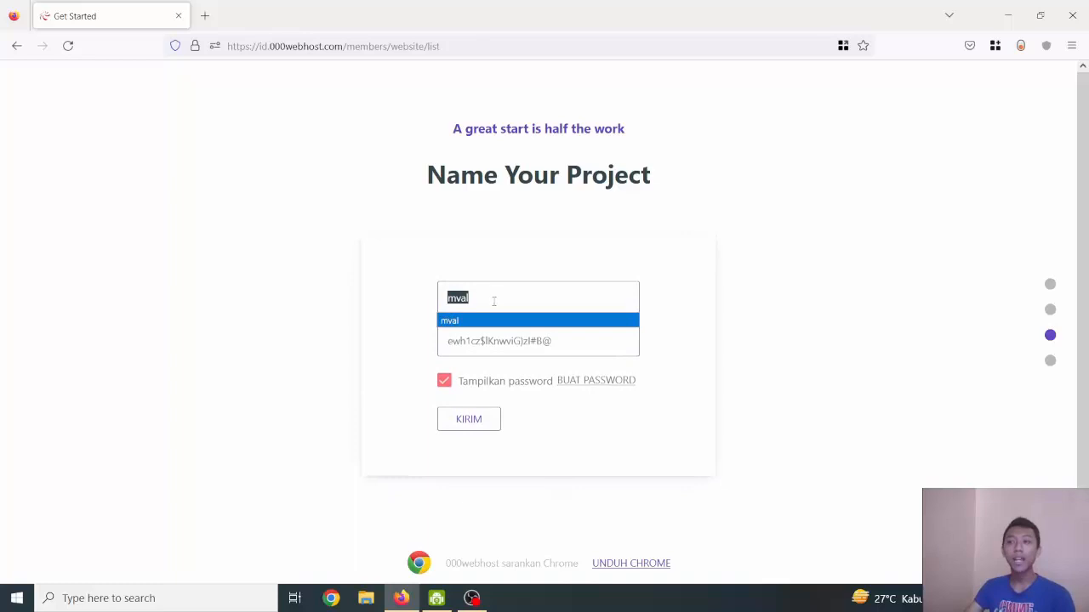
drag(493, 301, 444, 302)
click(494, 289)
text(belajarhosting)
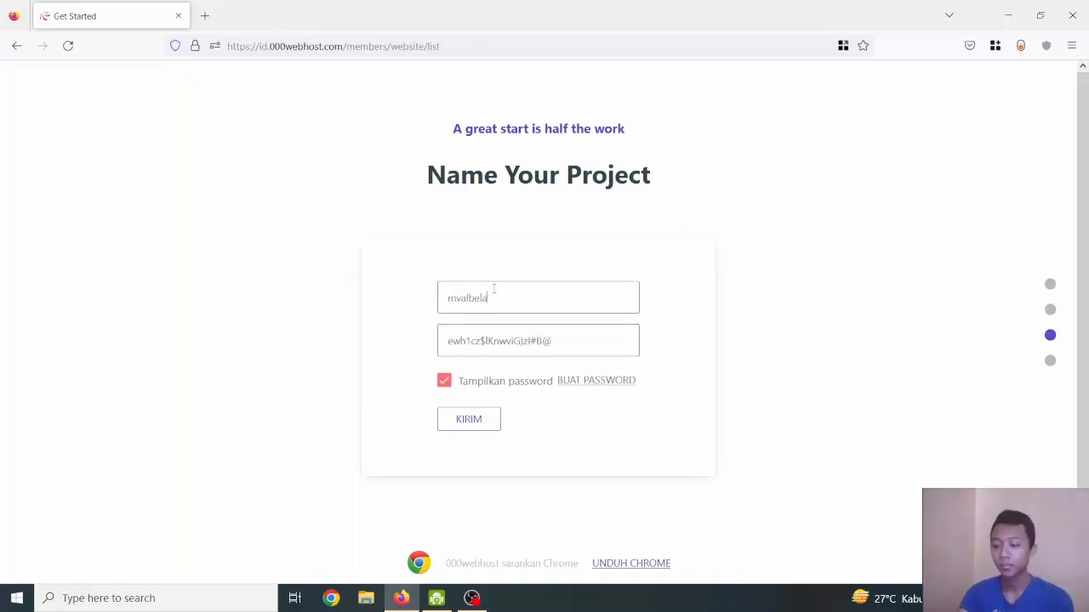
click(484, 417)
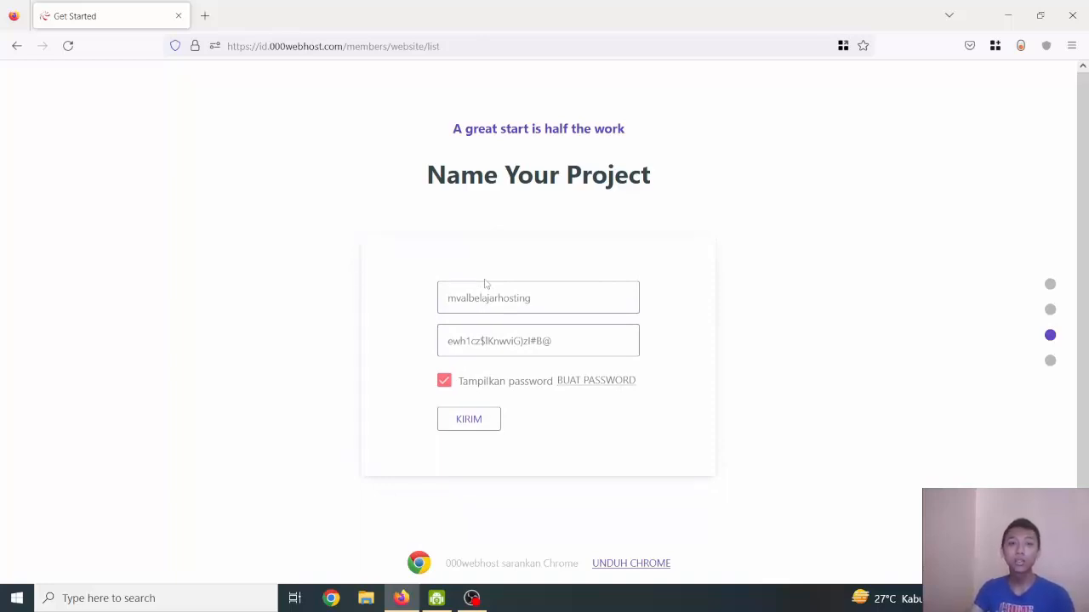
click(490, 417)
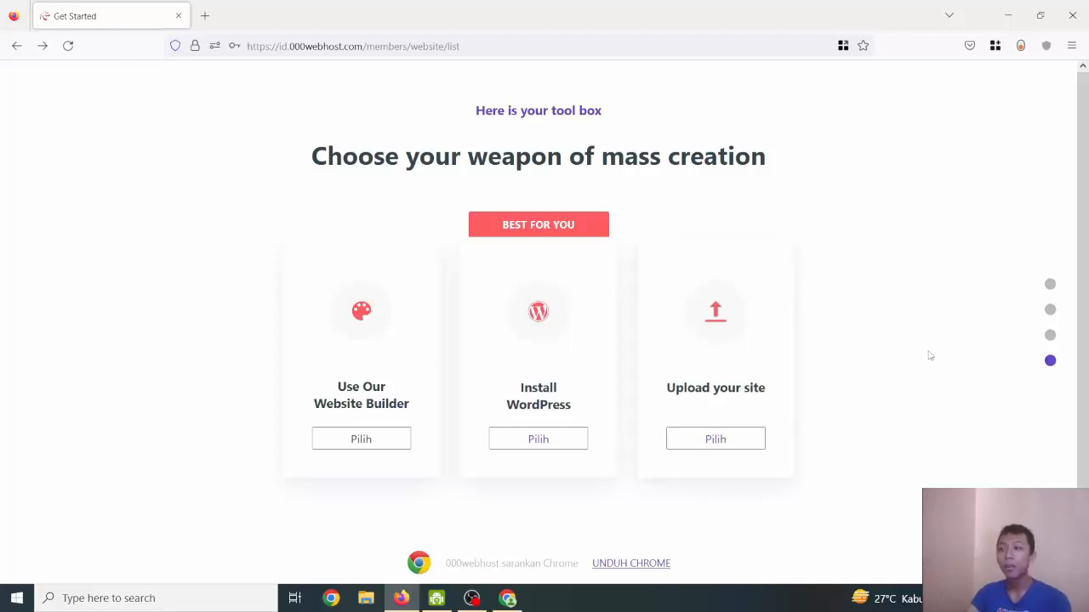
Step: Choose to upload your own site and open the public_html folder in the file manager
click(717, 444)
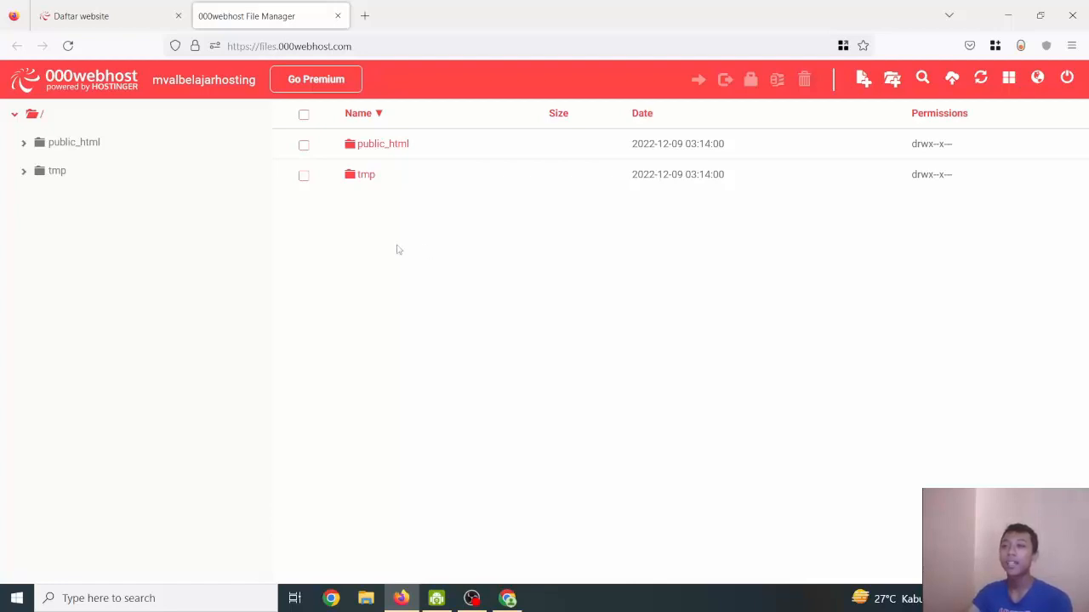
double_click(399, 150)
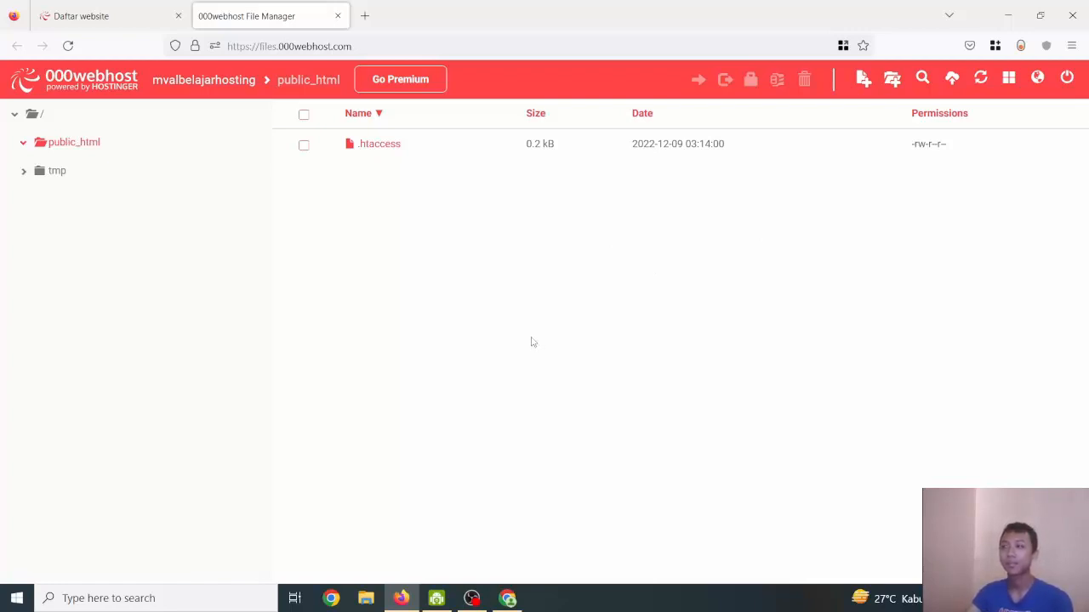
click(26, 171)
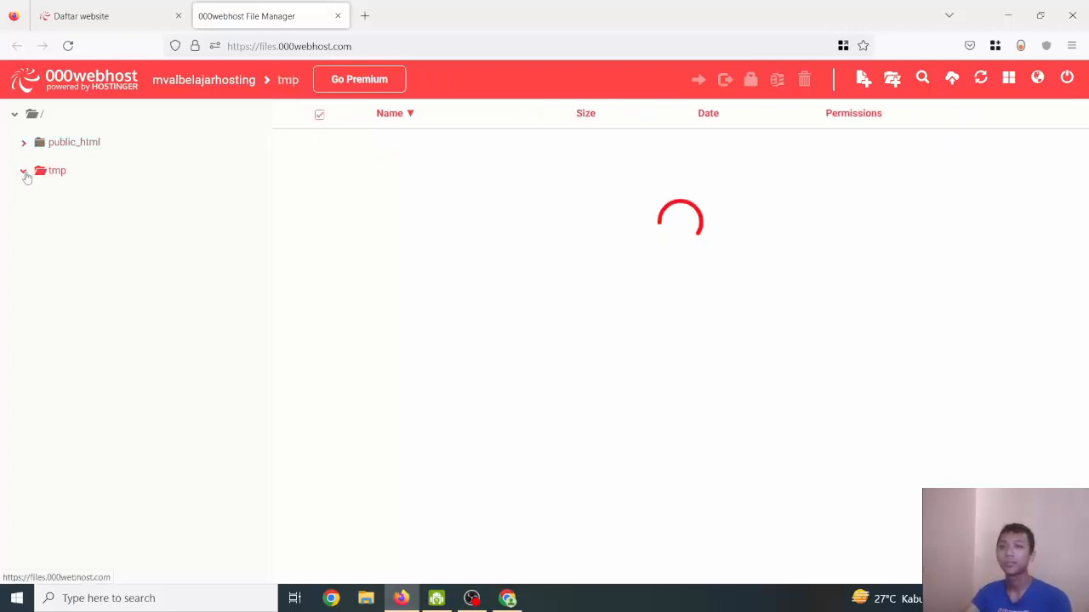
click(23, 144)
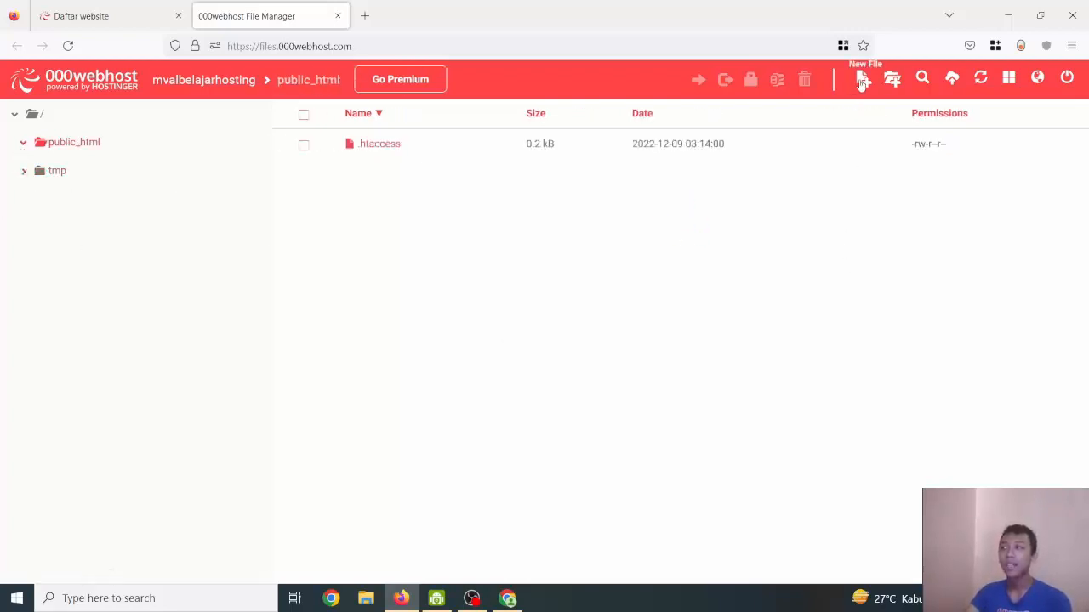
Step: Upload the local file table.html into the public_html folder
click(952, 79)
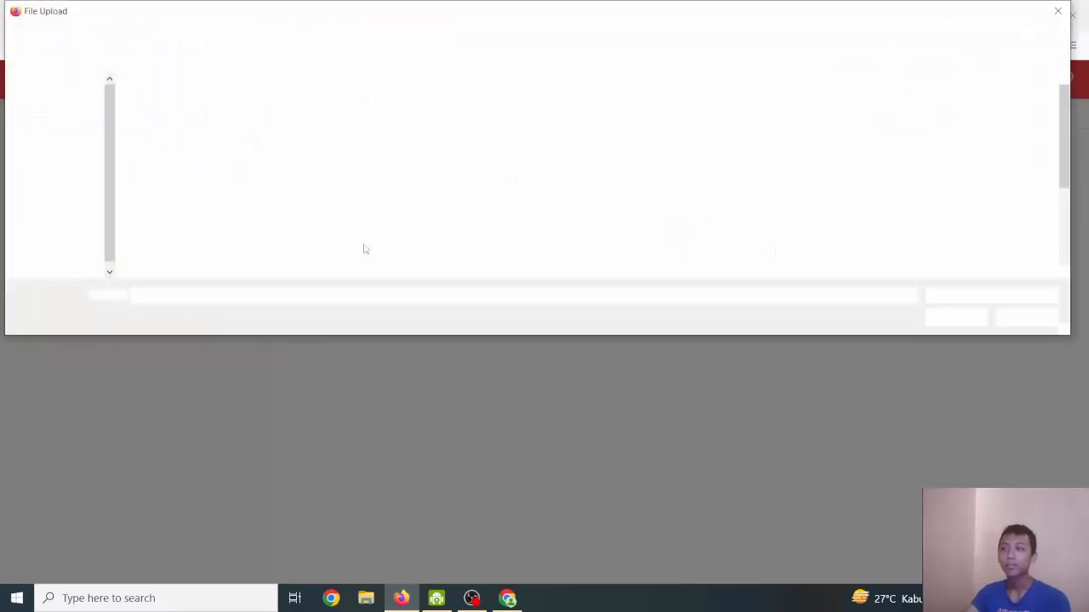
click(364, 245)
click(966, 319)
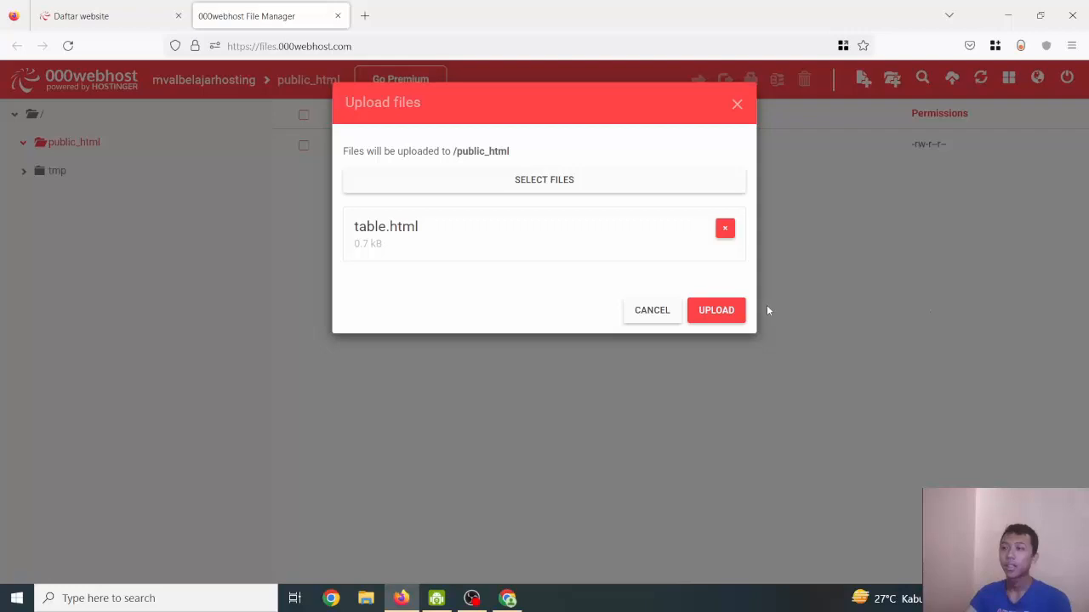
click(711, 315)
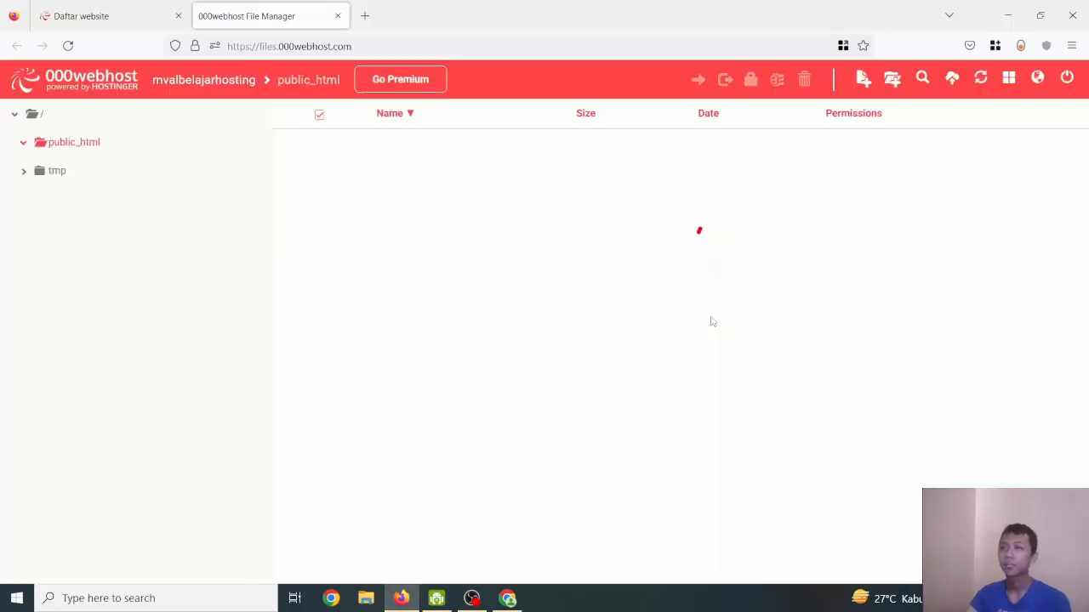
Step: Rename table.html in the public_html folder as index.html
click(383, 176)
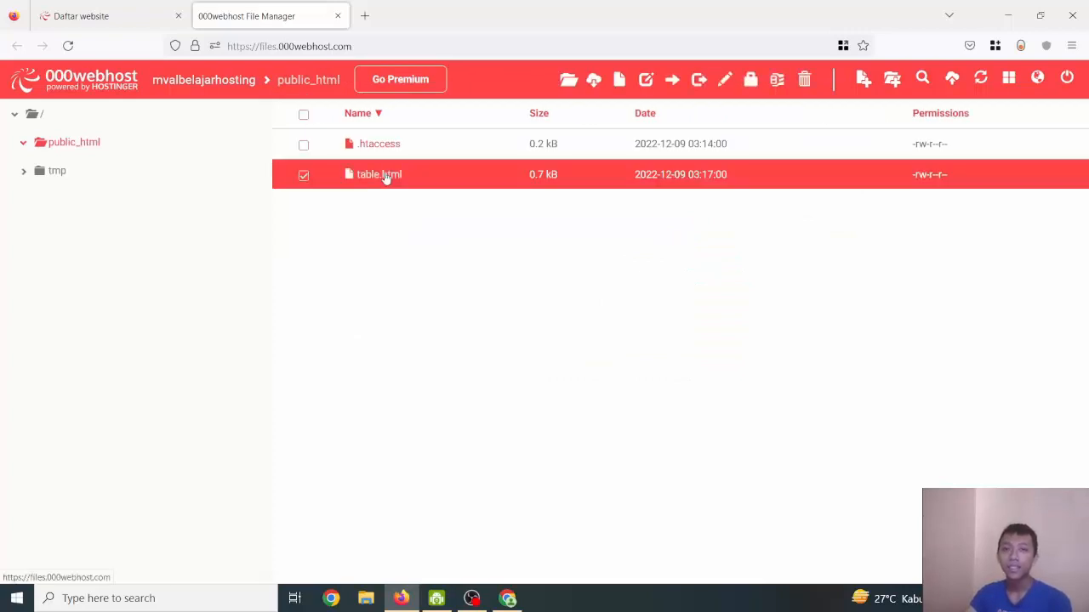
right_click(413, 173)
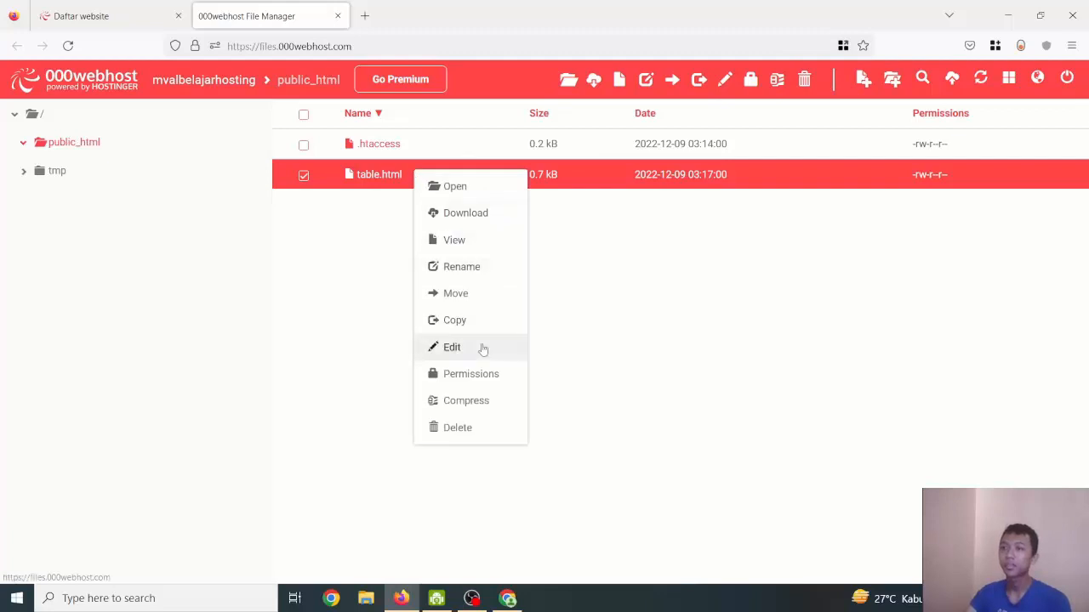
click(484, 349)
click(839, 104)
right_click(486, 177)
click(523, 273)
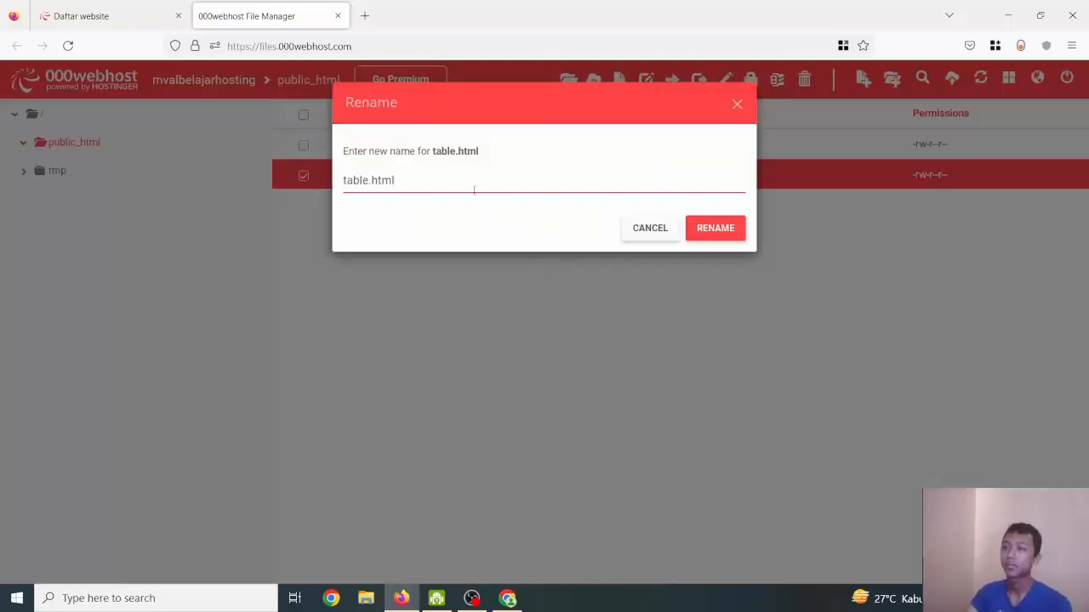
text(index)
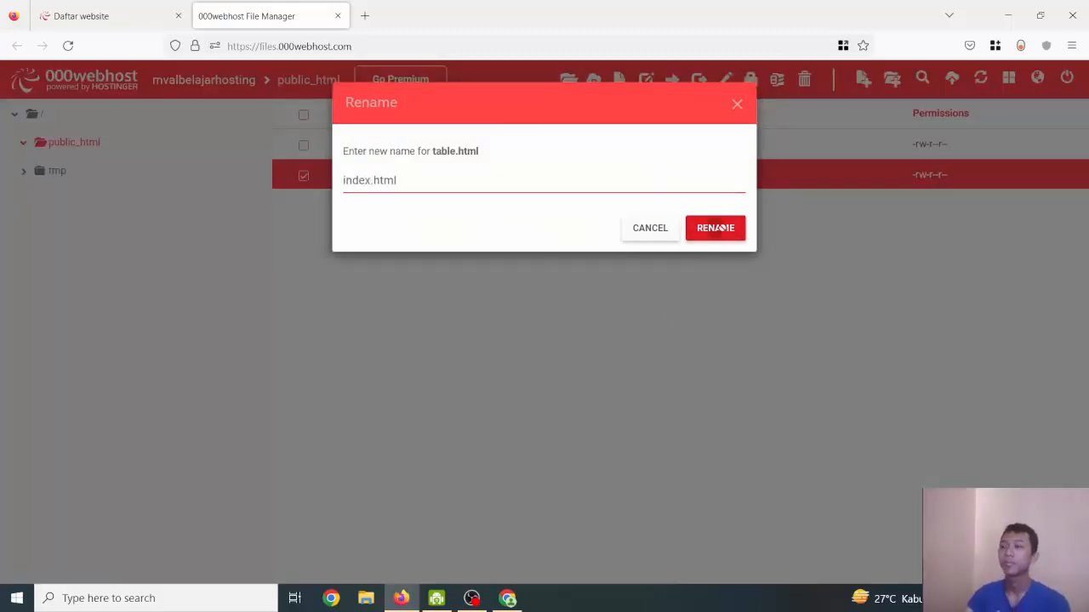
click(719, 230)
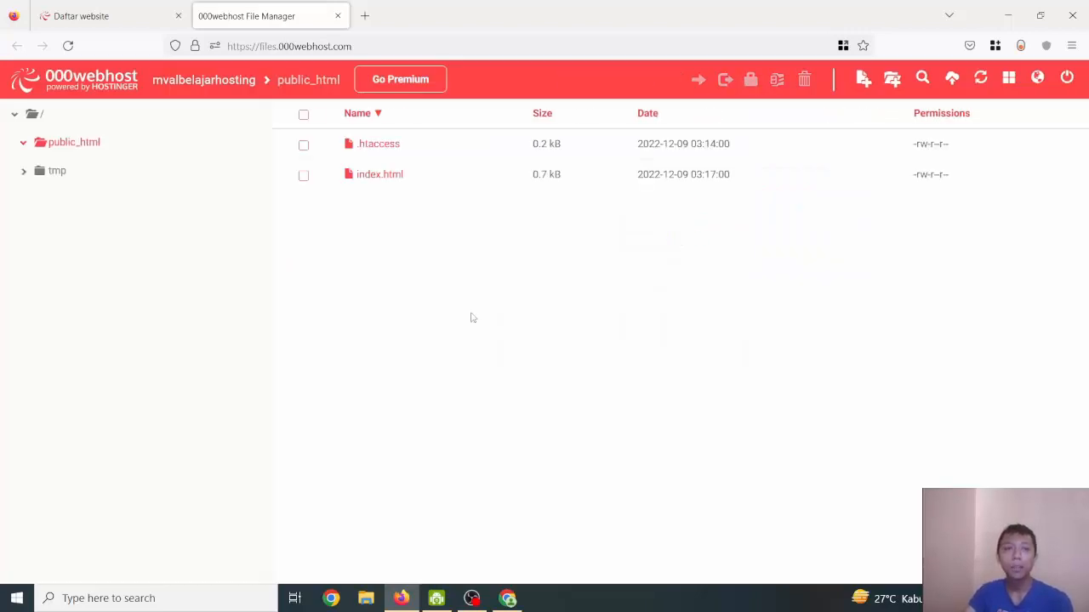
Step: Open the live address of the mvalbelajarhosting website from the list of own websites
click(84, 15)
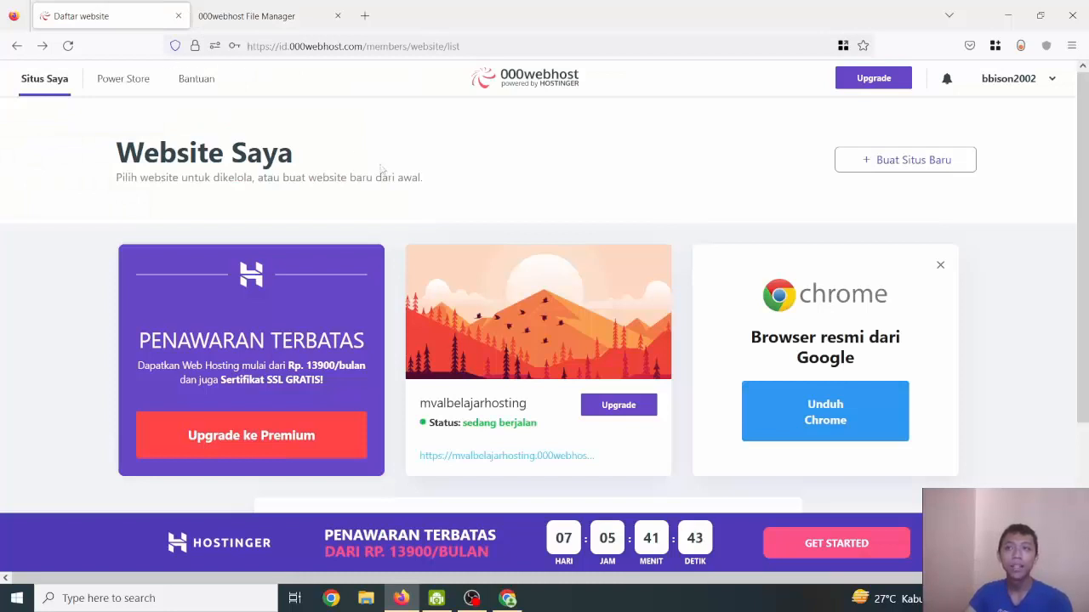
mouse_move(533, 265)
scroll(532, 266, down, 2)
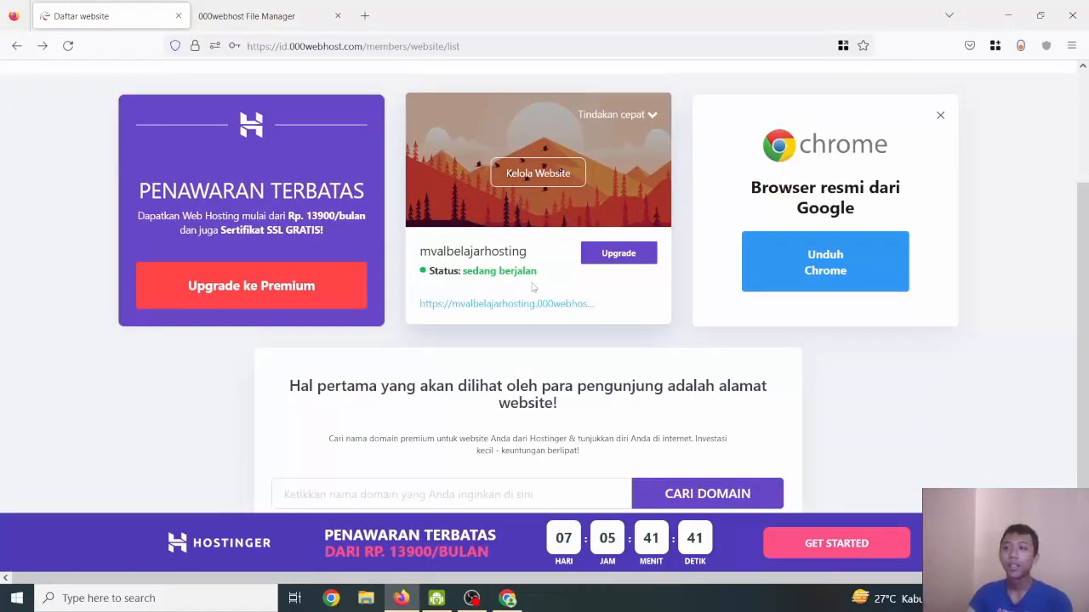
click(449, 306)
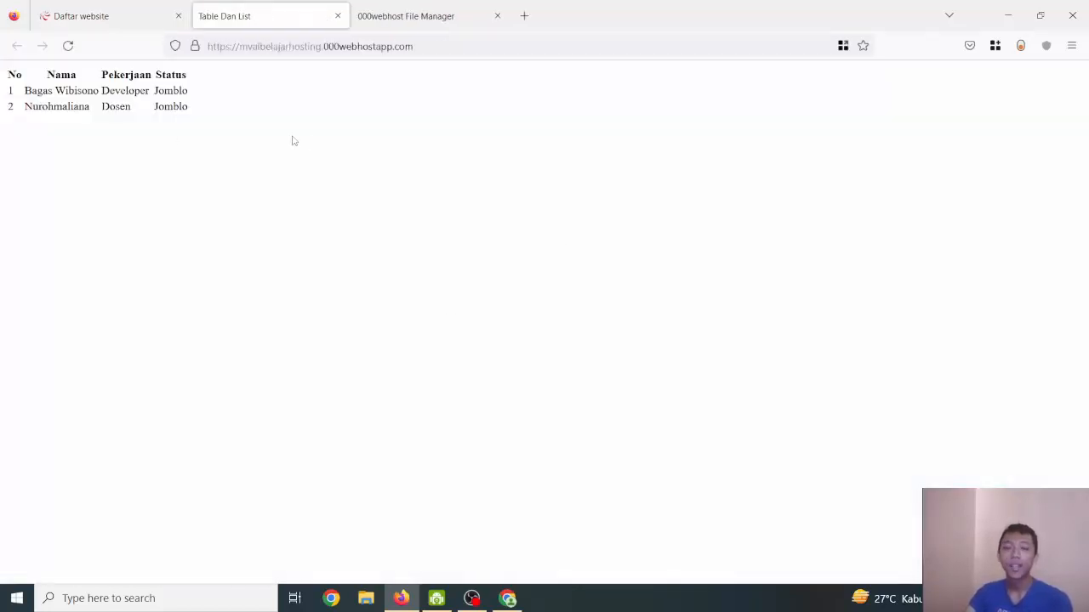
Step: Enlarge the published Table Dan List page to 170% zoom
click(1072, 46)
click(1047, 363)
click(1047, 363)
click(1047, 364)
click(1047, 364)
click(1047, 363)
click(547, 221)
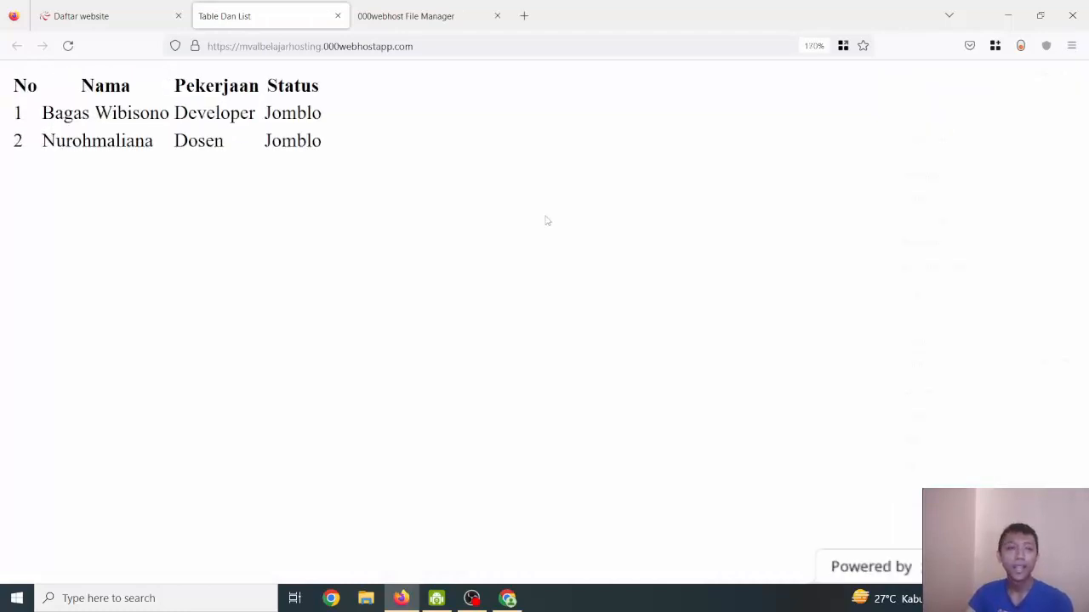
Step: Highlight the whole table on the published page to inspect it, and clear the selection
drag(337, 141, 10, 84)
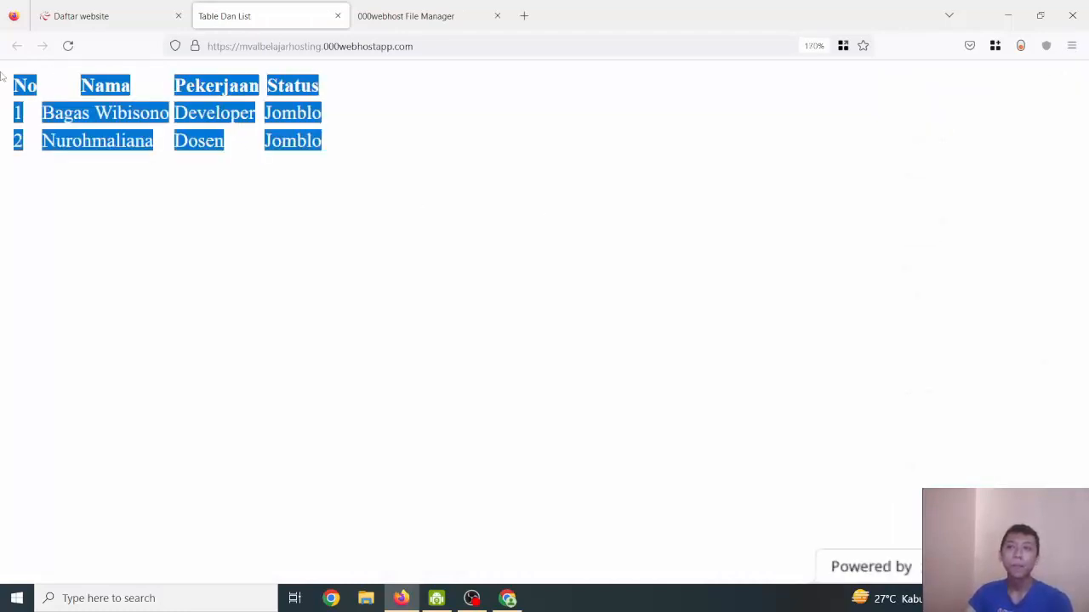
click(358, 181)
drag(358, 181, 4, 94)
click(4, 94)
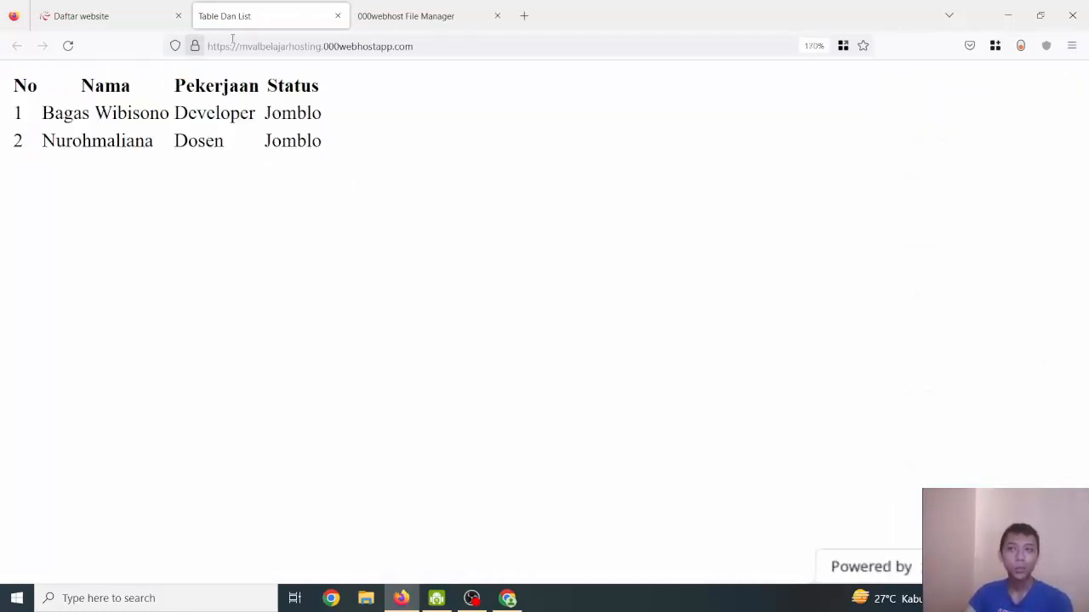
Step: Open index.html in the public_html folder for editing in the file manager
click(419, 10)
click(417, 176)
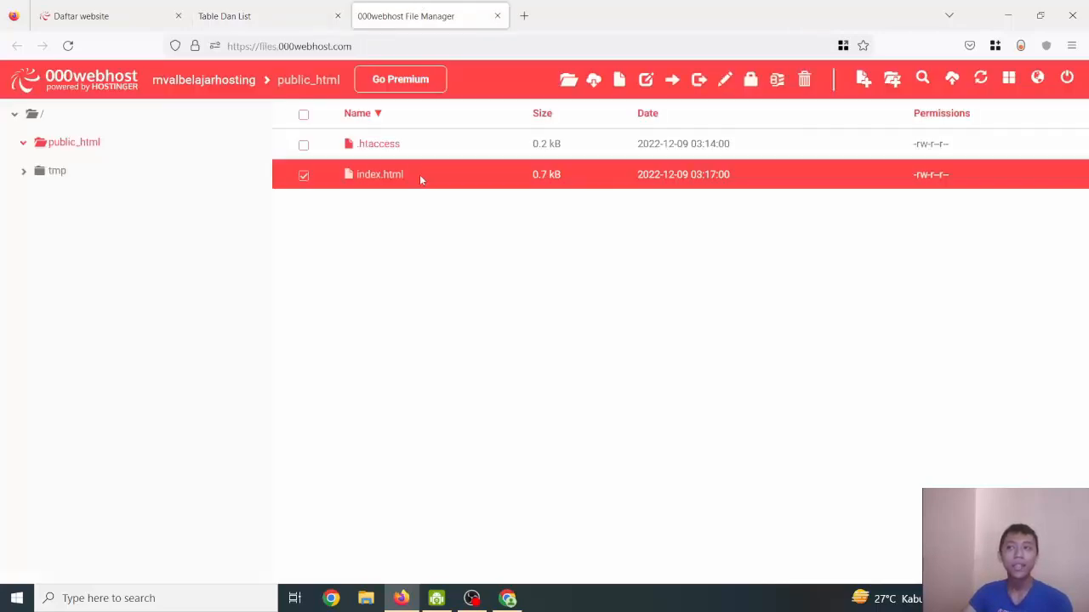
right_click(420, 174)
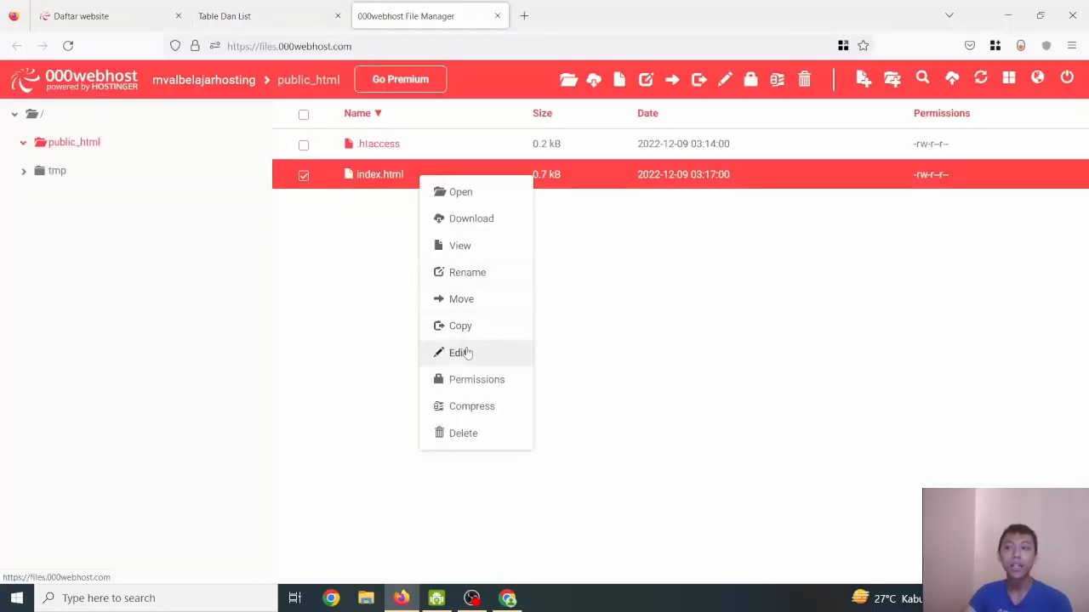
click(459, 352)
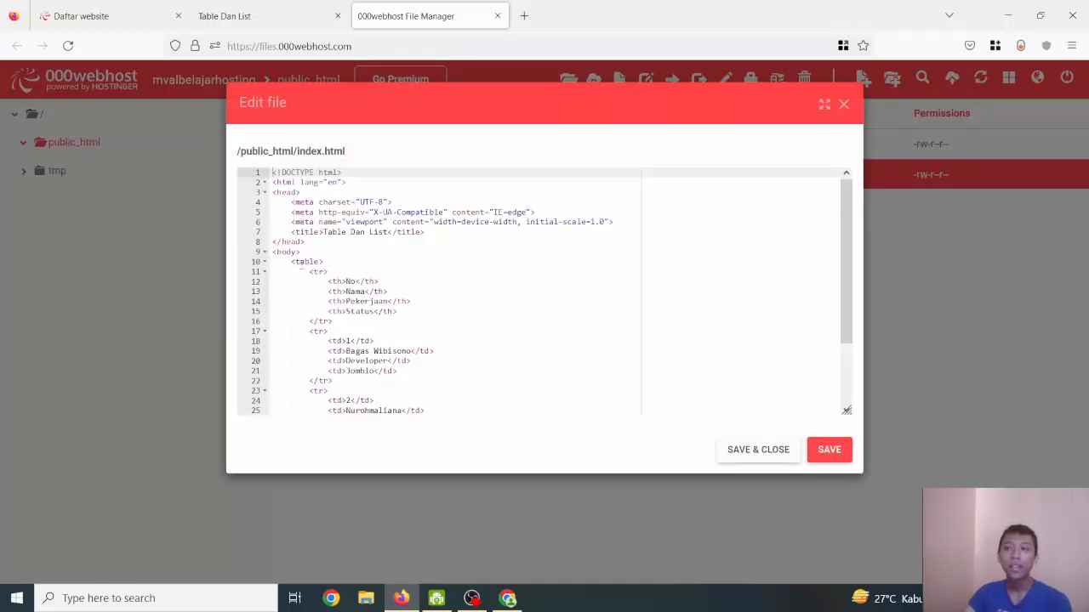
Step: Highlight the code from the table tag to the end of index.html and return to the published page
drag(292, 262, 466, 445)
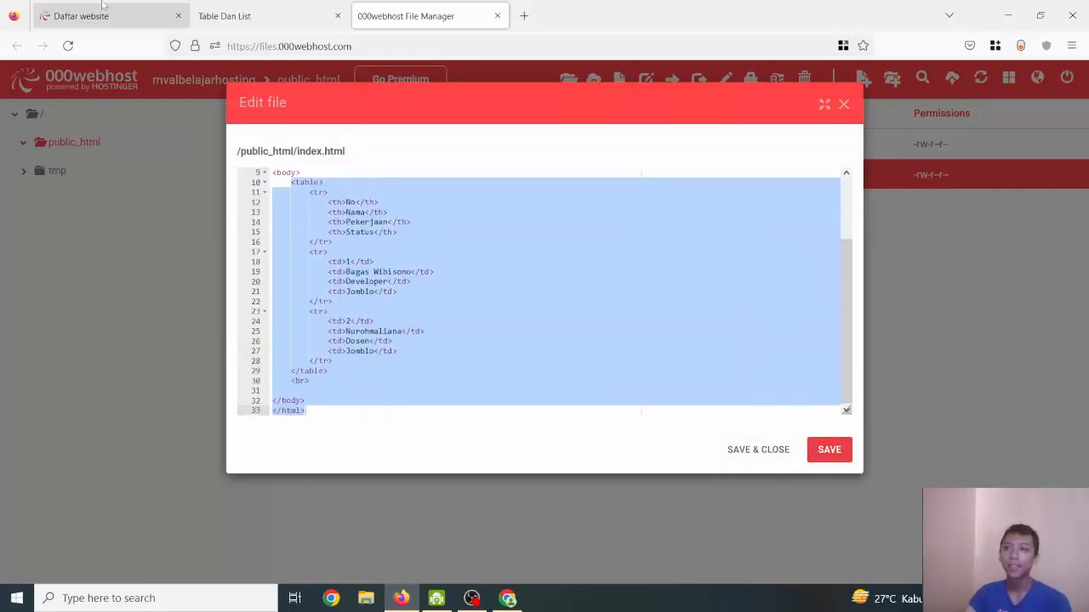
click(780, 458)
click(235, 9)
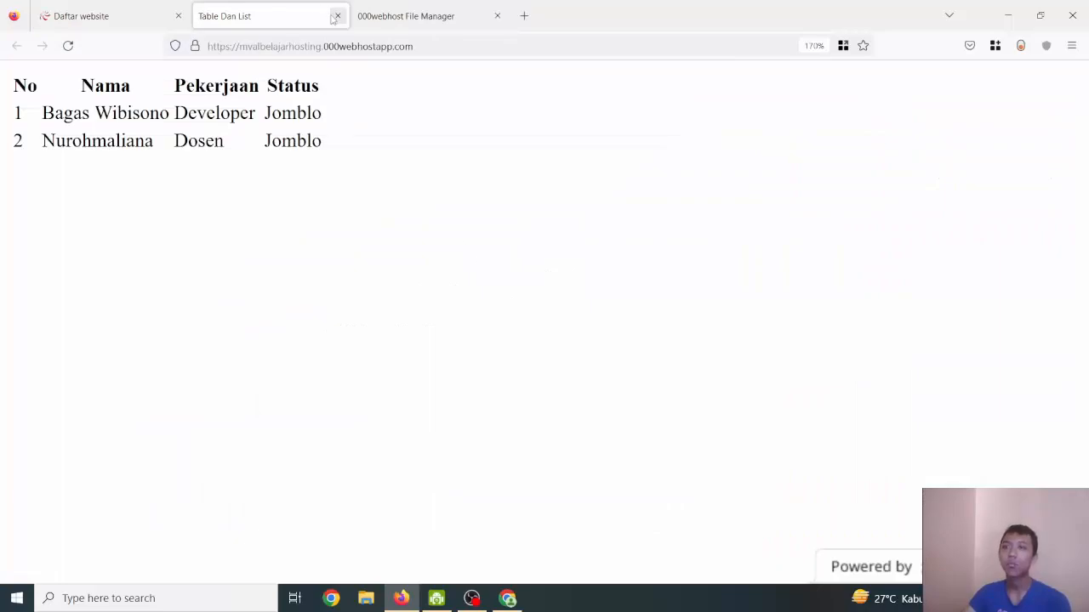